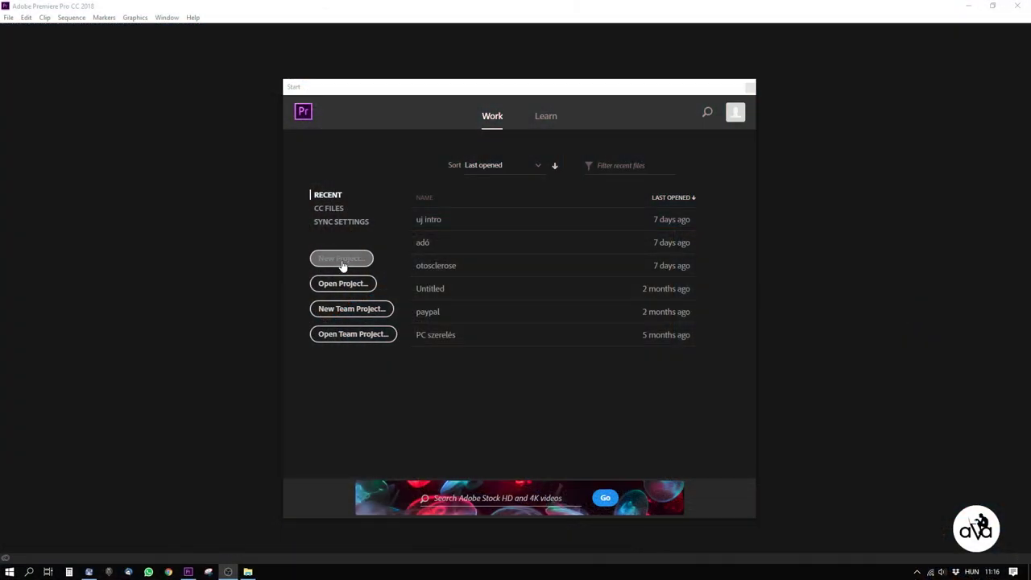
# - Name the new project 'anker' and set its location to F:\Video Editing\3-WD + Anker
pyautogui.click(341, 257)
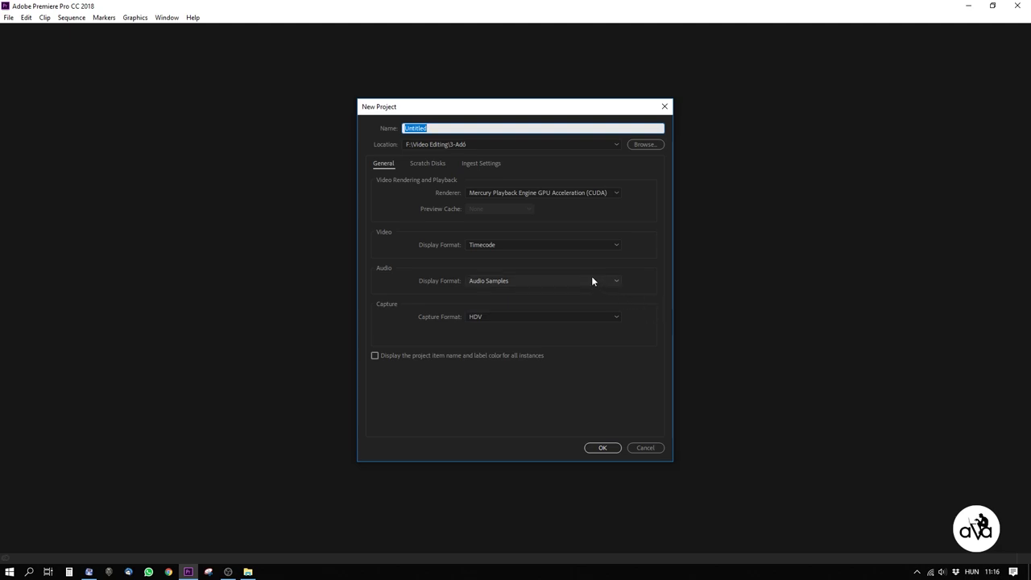
pyautogui.write('anker')
pyautogui.click(645, 144)
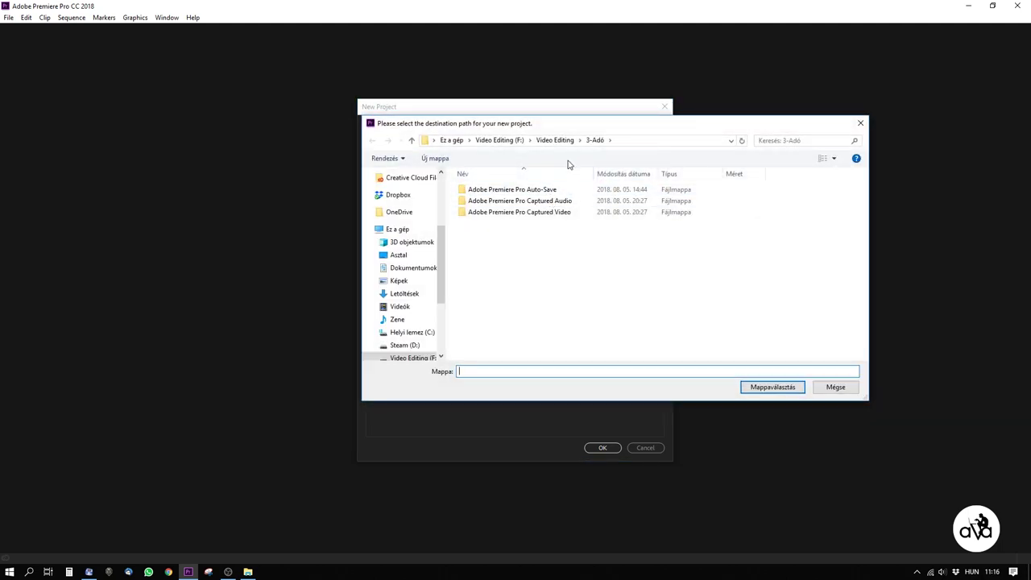
pyautogui.click(556, 141)
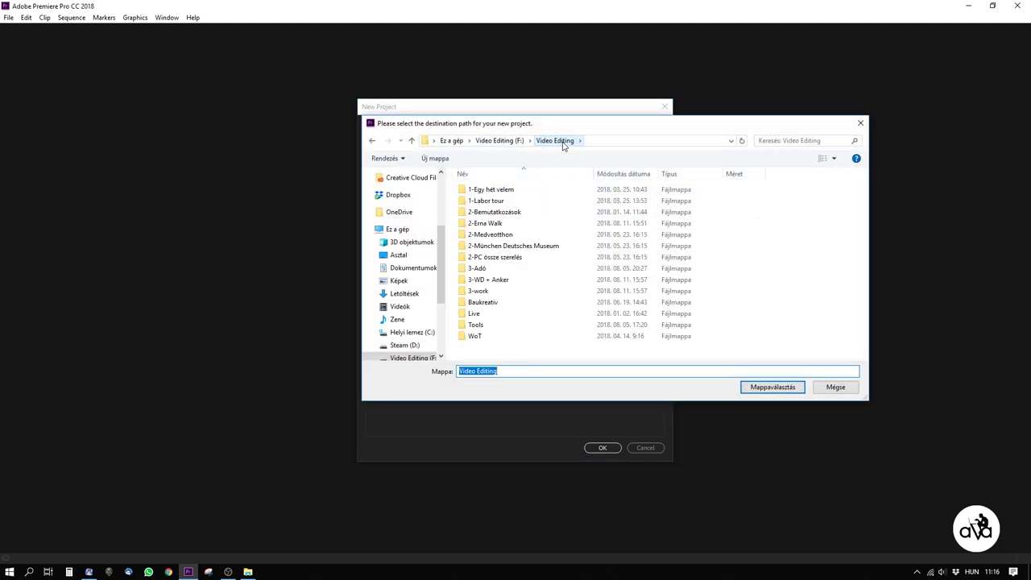
pyautogui.doubleClick(506, 280)
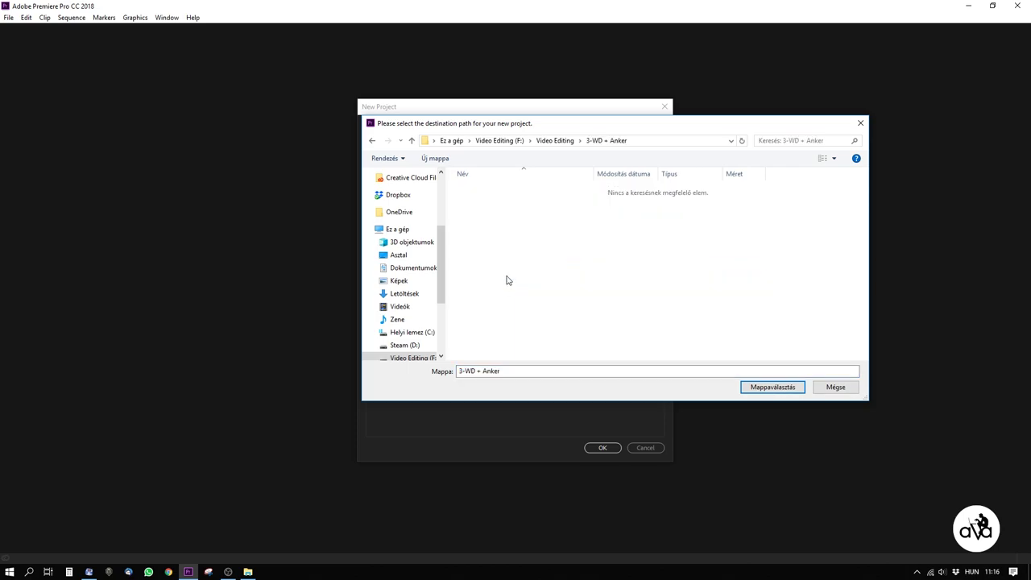
pyautogui.click(780, 388)
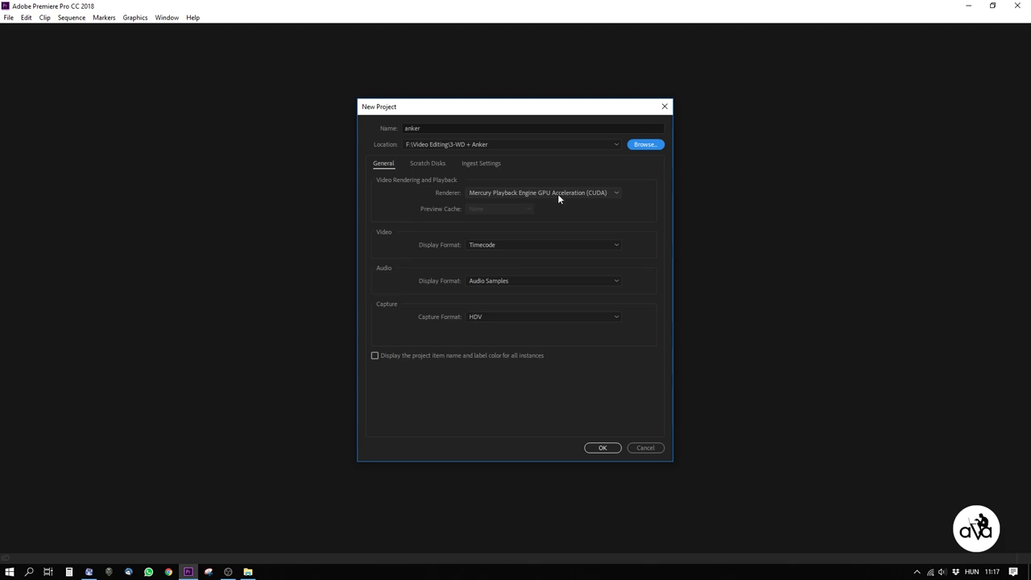
# - Keep Mercury Playback Engine GPU Acceleration (CUDA) as the renderer and create anker.prproj
pyautogui.click(558, 193)
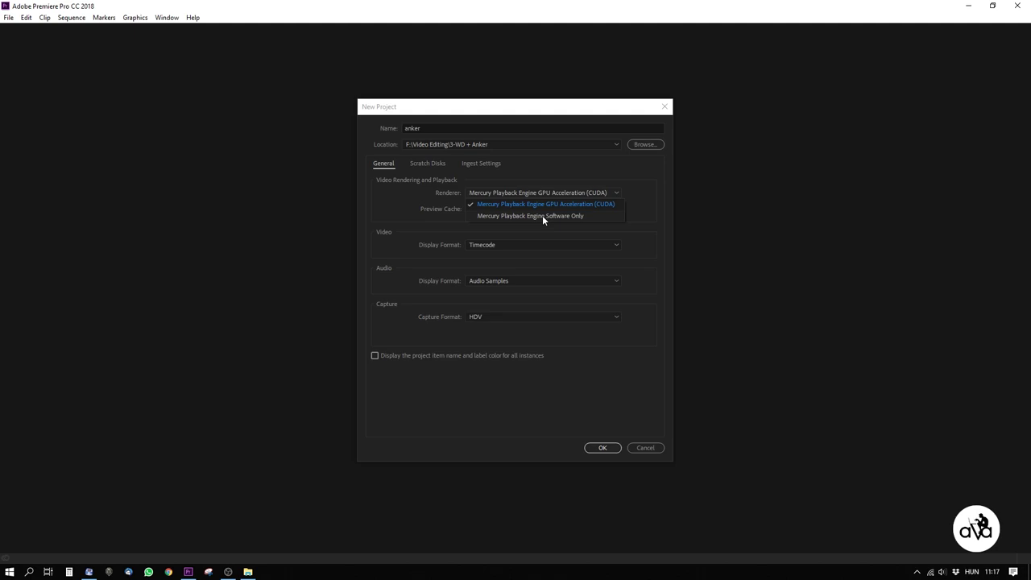
pyautogui.click(558, 194)
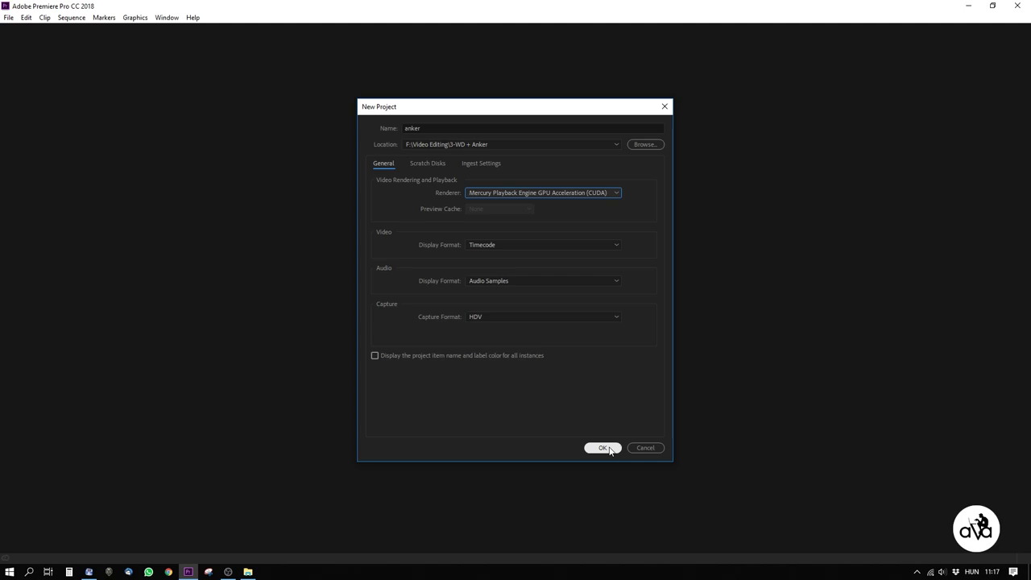
pyautogui.click(609, 449)
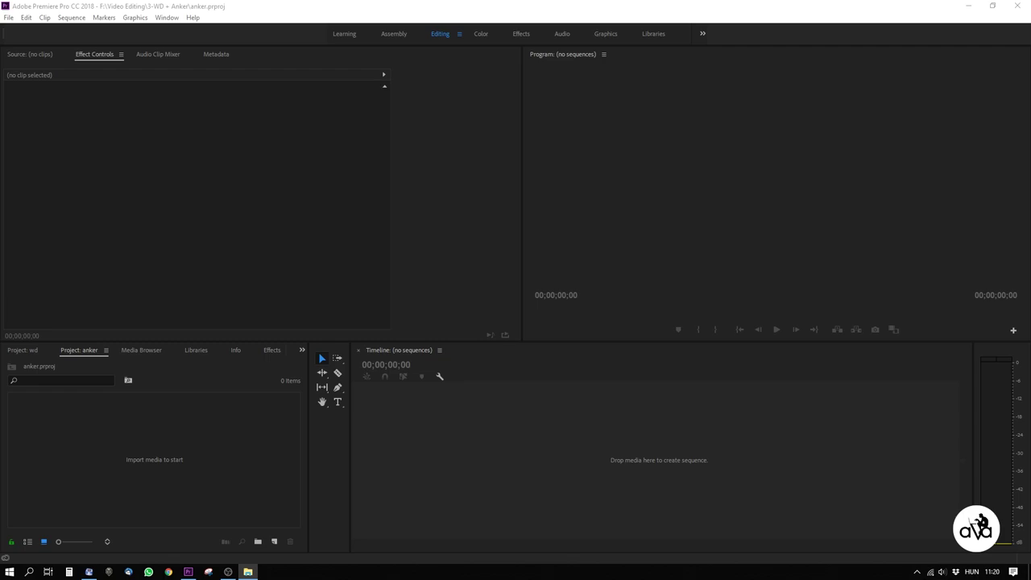
# - Import the footage, then select ZOOM0001.MP3 together with 20180811_131807.mp4
pyautogui.moveTo(116, 301); pyautogui.dragTo(131, 474)
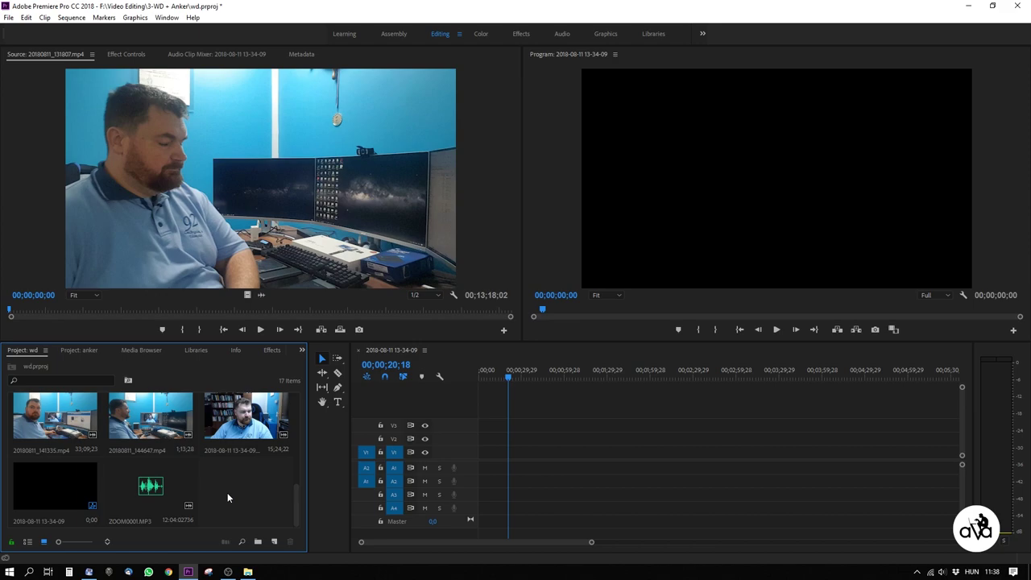
pyautogui.click(145, 488)
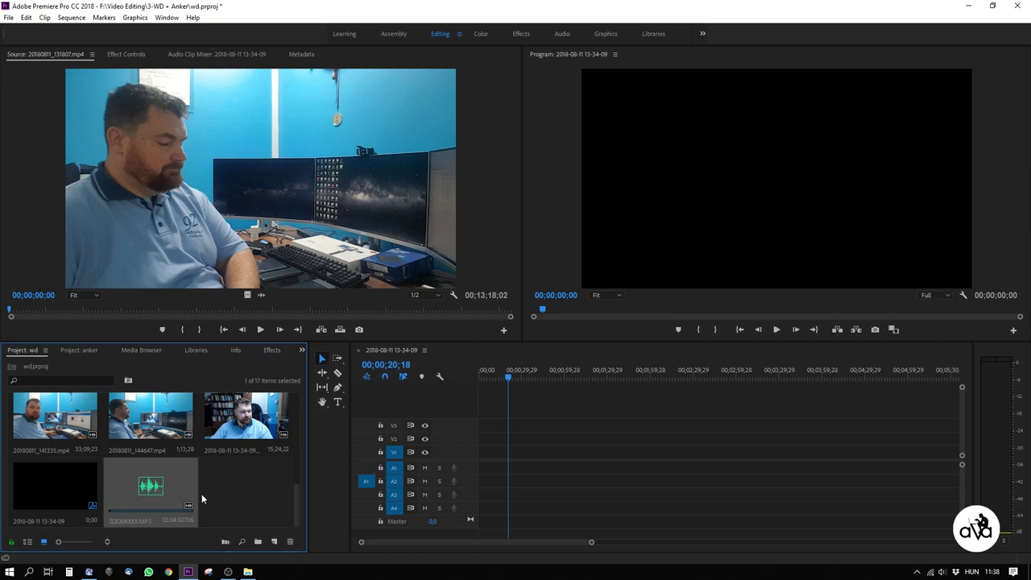
pyautogui.scroll(2, 201, 500)
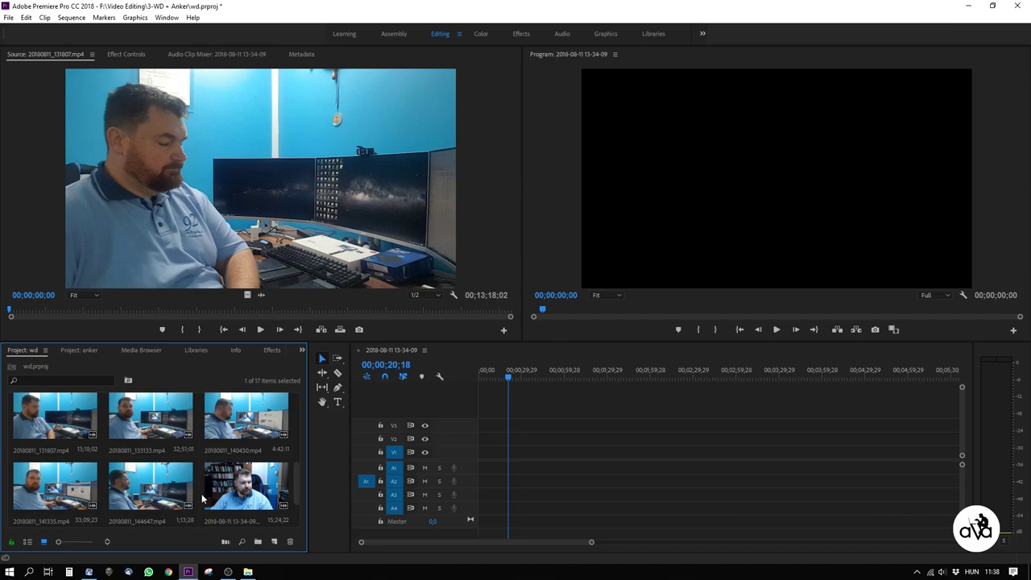
pyautogui.scroll(2, 152, 419)
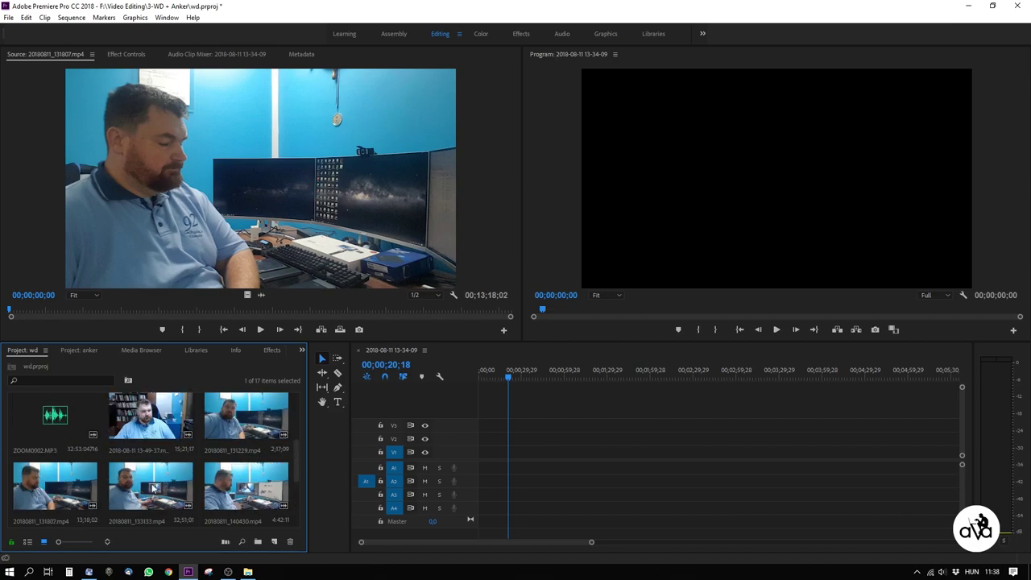
pyautogui.keyDown('ctrl'); pyautogui.click(48, 487); pyautogui.keyUp('ctrl')
pyautogui.scroll(-4, 62, 489)
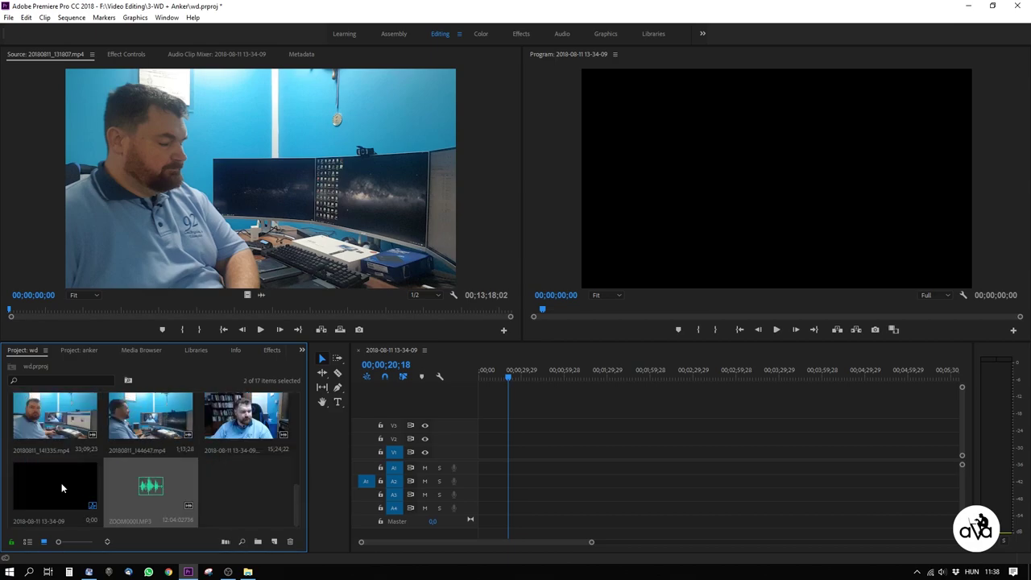
# - Merge 20180811_131807.mp4 and ZOOM0001.MP3 into one clip, synced by audio
pyautogui.rightClick(154, 492)
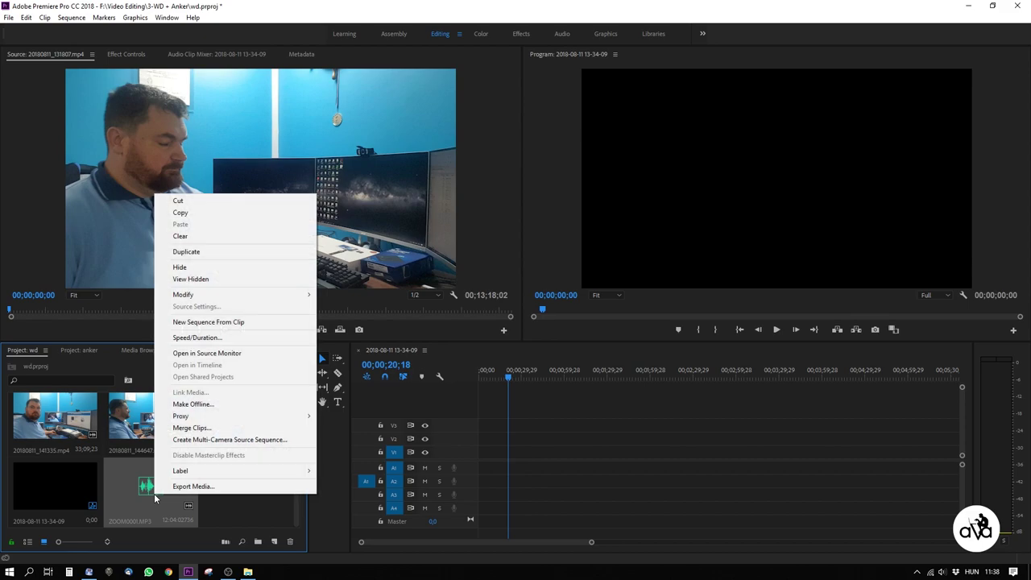
pyautogui.click(238, 429)
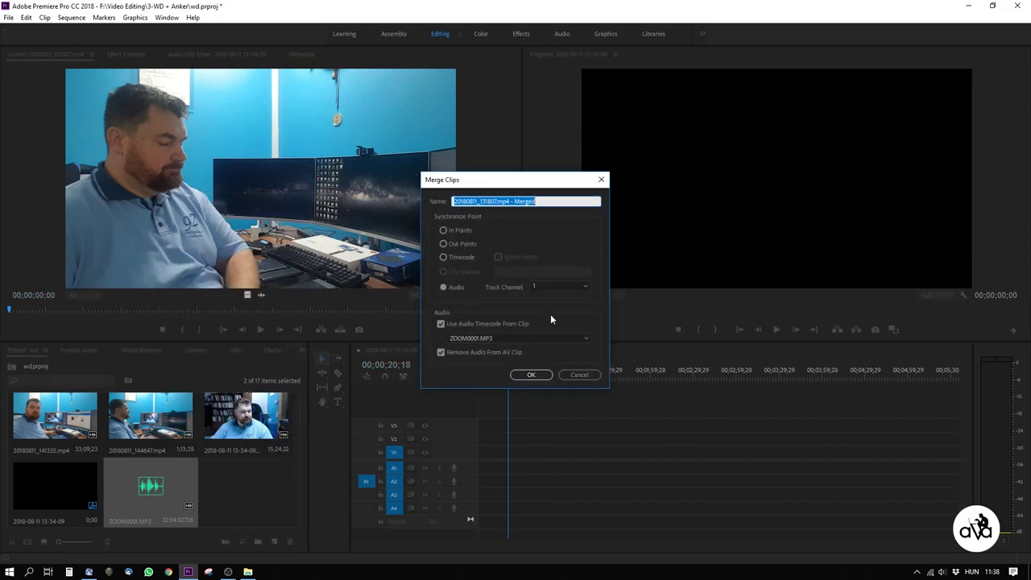
pyautogui.click(531, 375)
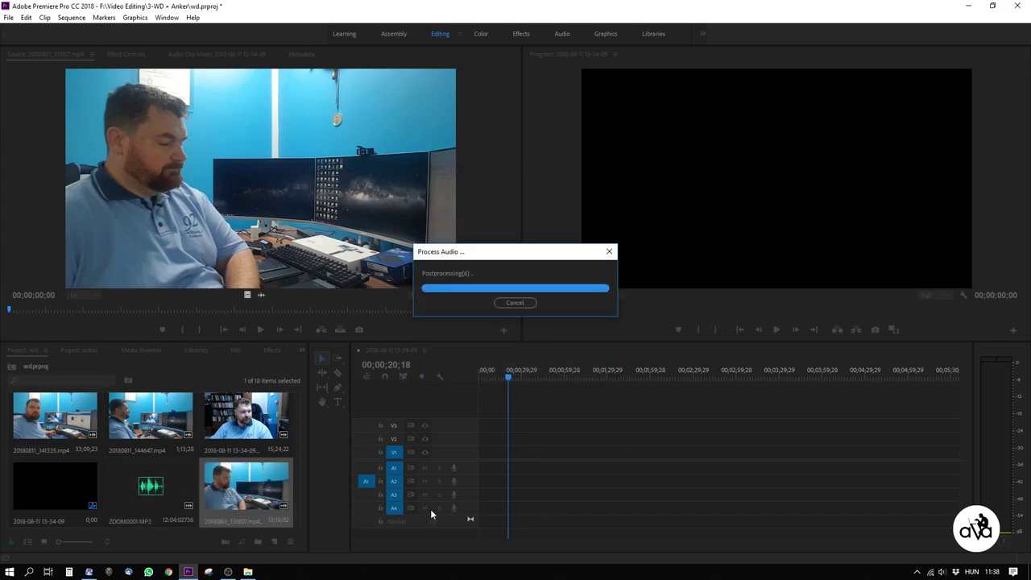
# - Place the merged clip on the sequence, keeping existing settings, and shift the ZOOM audio earlier
pyautogui.moveTo(258, 485)
pyautogui.mouseDown()
pyautogui.moveTo(576, 431)
pyautogui.moveTo(483, 453)
pyautogui.mouseUp()
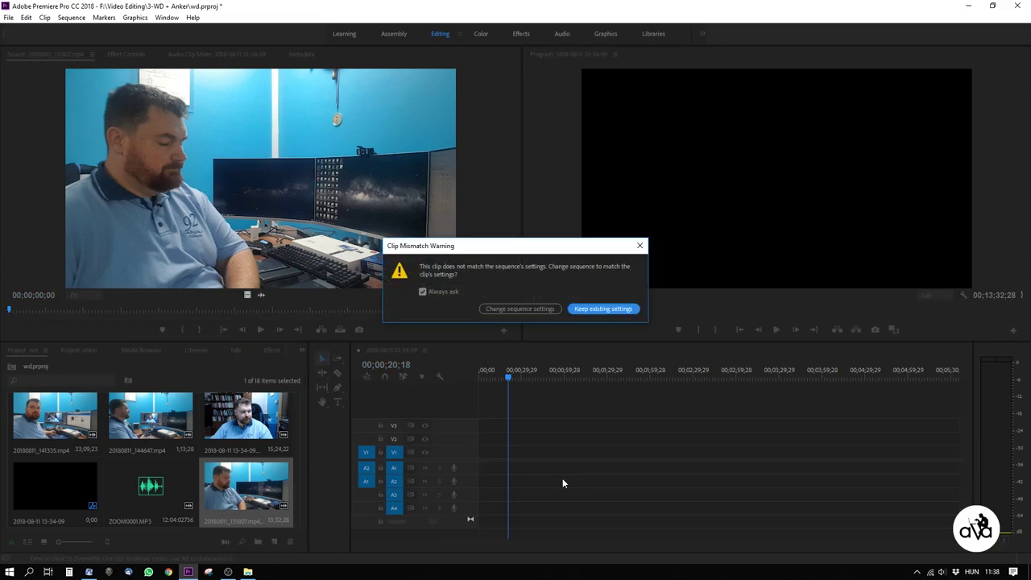
pyautogui.click(582, 307)
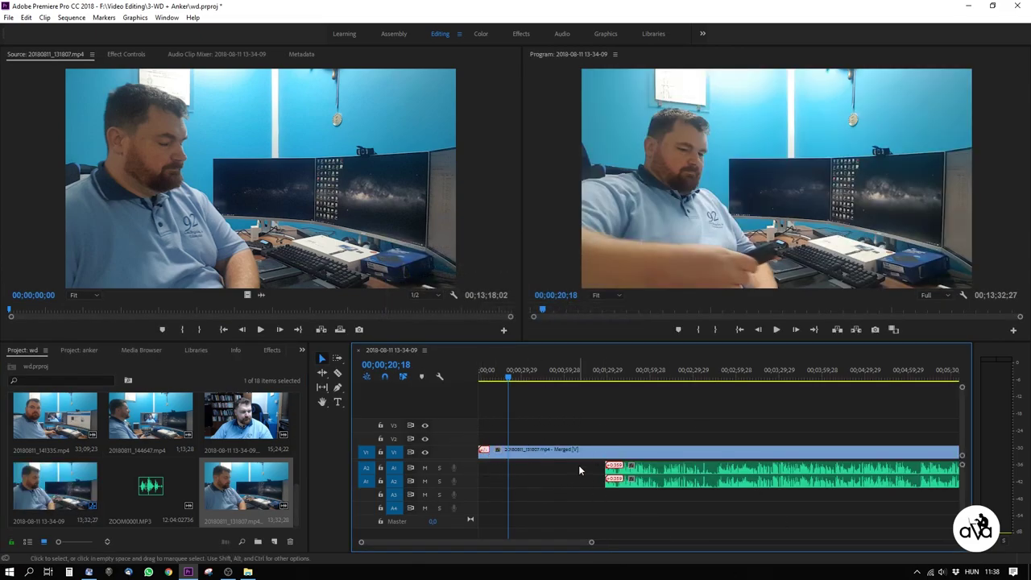
pyautogui.moveTo(612, 471); pyautogui.dragTo(550, 471)
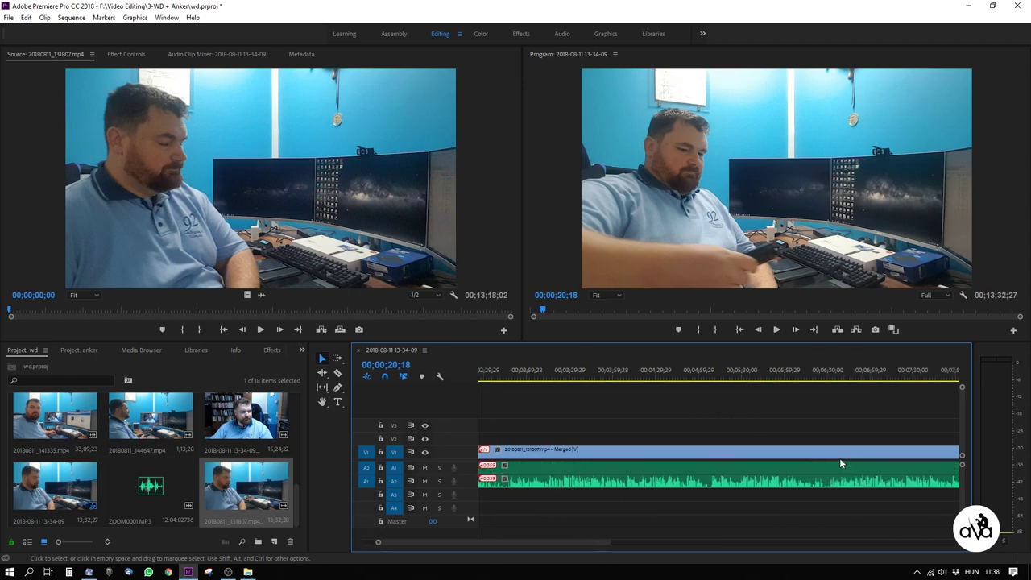
pyautogui.scroll(-5, 839, 463)
pyautogui.scroll(-5, 836, 462)
pyautogui.scroll(-5, 835, 460)
pyautogui.scroll(-5, 835, 468)
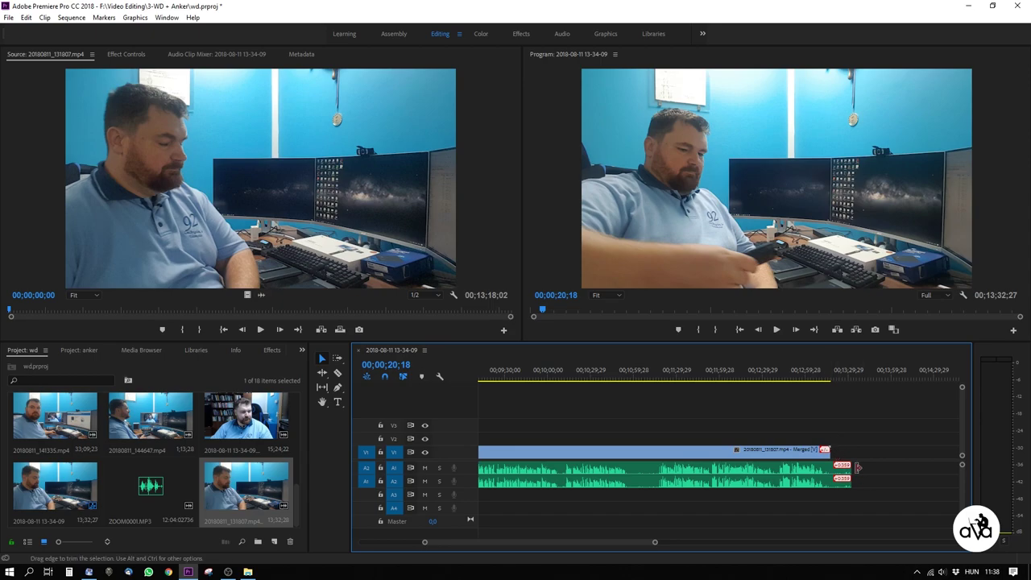
pyautogui.scroll(3, 698, 478)
pyautogui.scroll(3, 578, 373)
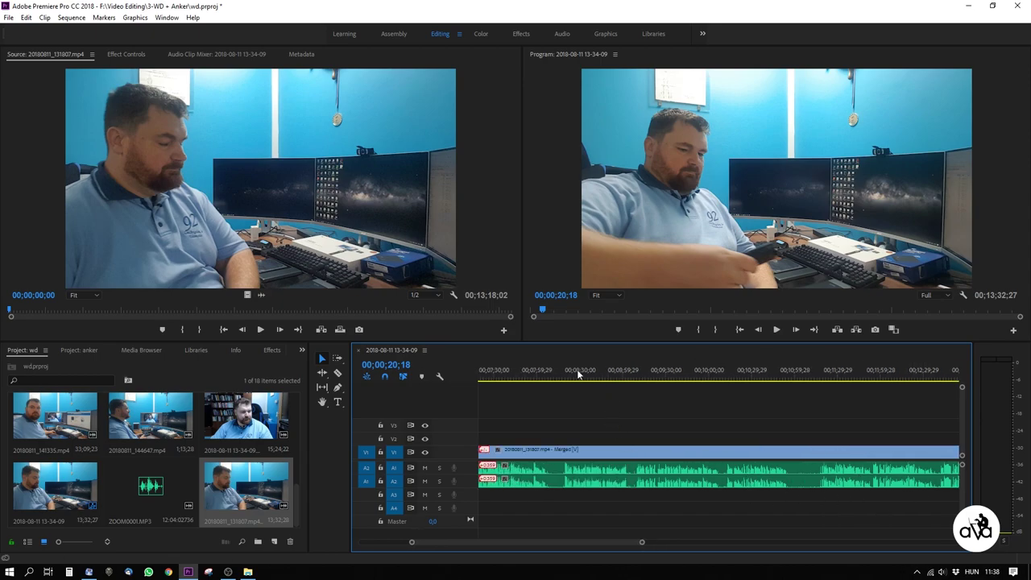
# - Play the merged clip from about 00;08;42 to check the ZOOM audio sync
pyautogui.moveTo(587, 375); pyautogui.dragTo(594, 377)
pyautogui.press('space')
pyautogui.scroll(3, 626, 446)
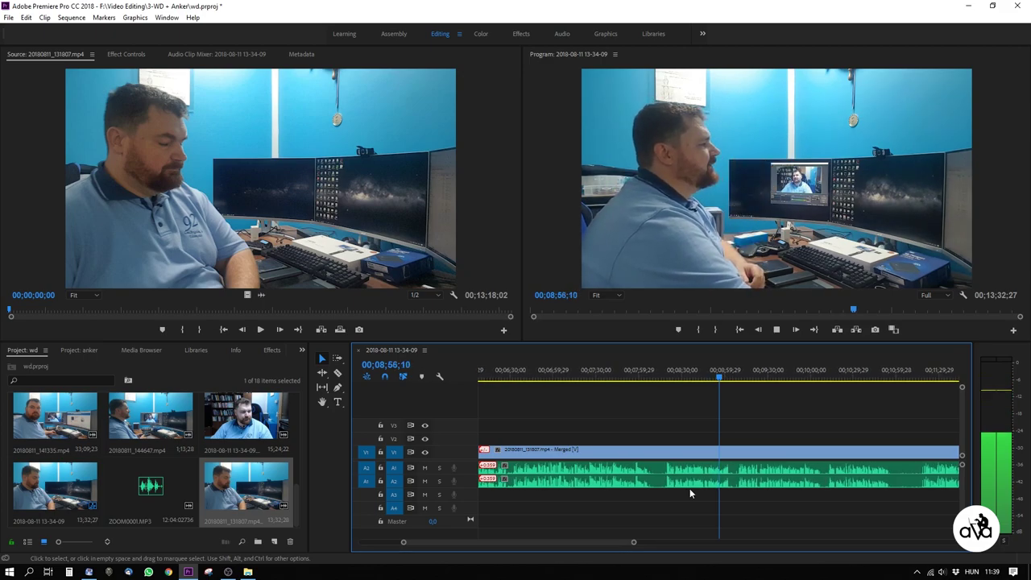
pyautogui.press('space')
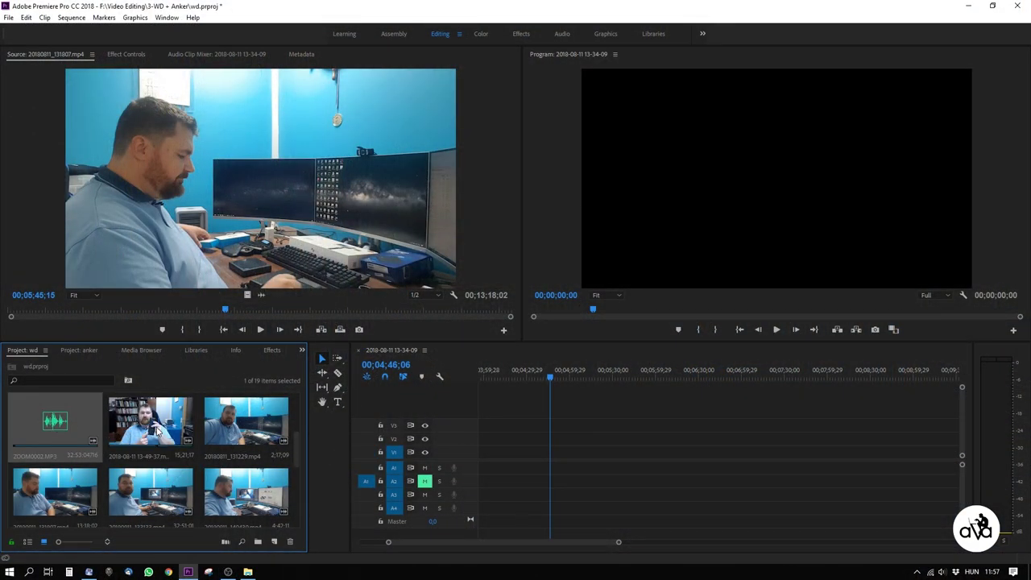
pyautogui.scroll(1, 157, 431)
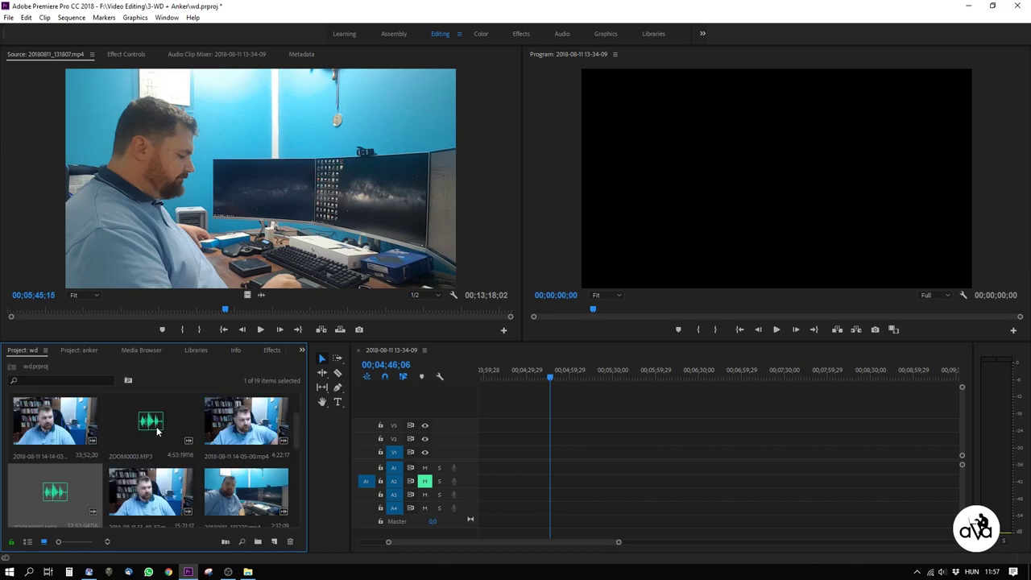
pyautogui.scroll(-1, 157, 431)
pyautogui.moveTo(542, 469); pyautogui.dragTo(487, 481)
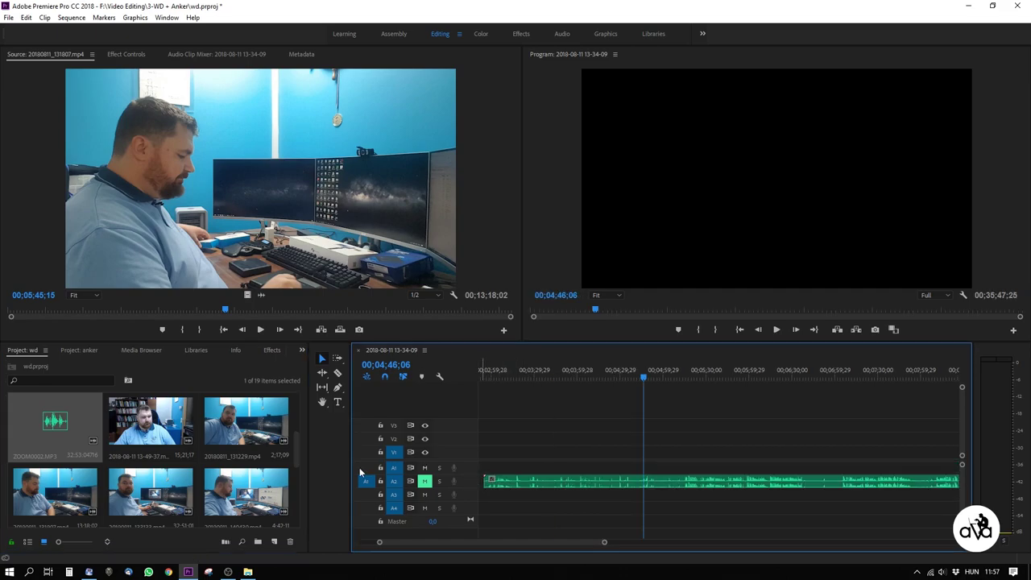
pyautogui.moveTo(146, 433)
pyautogui.mouseDown()
pyautogui.moveTo(520, 465)
pyautogui.moveTo(490, 459)
pyautogui.mouseUp()
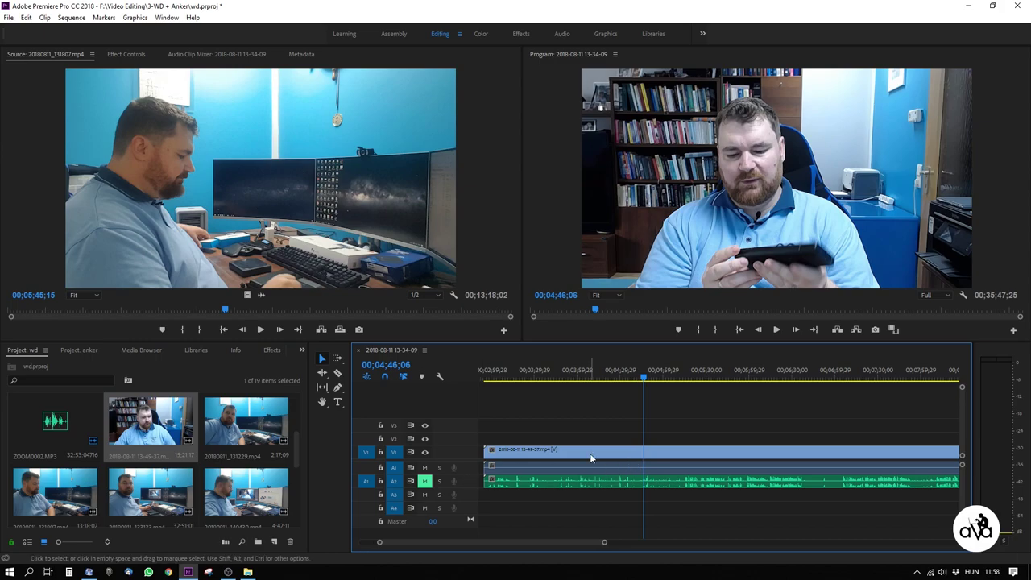
# - Play the sequence, checking sync around 03;03 and 06;54
pyautogui.press('space')
pyautogui.scroll(2, 589, 452)
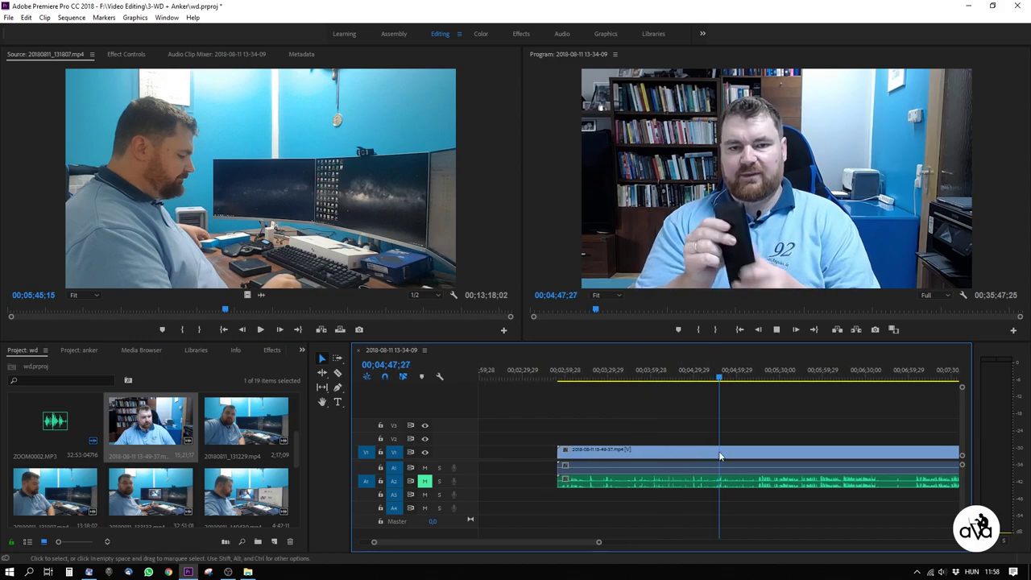
pyautogui.press('space')
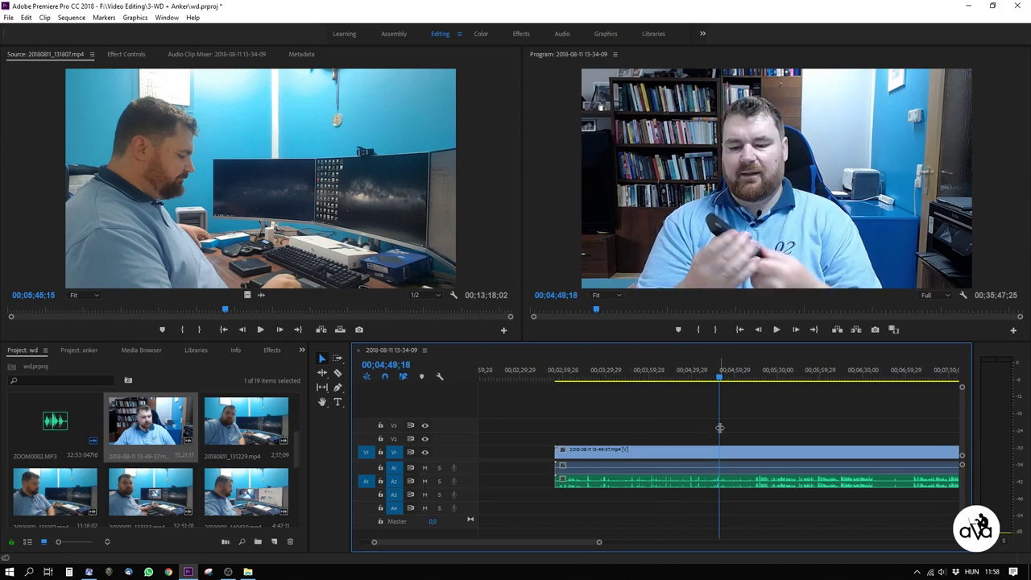
pyautogui.moveTo(720, 381); pyautogui.dragTo(560, 403)
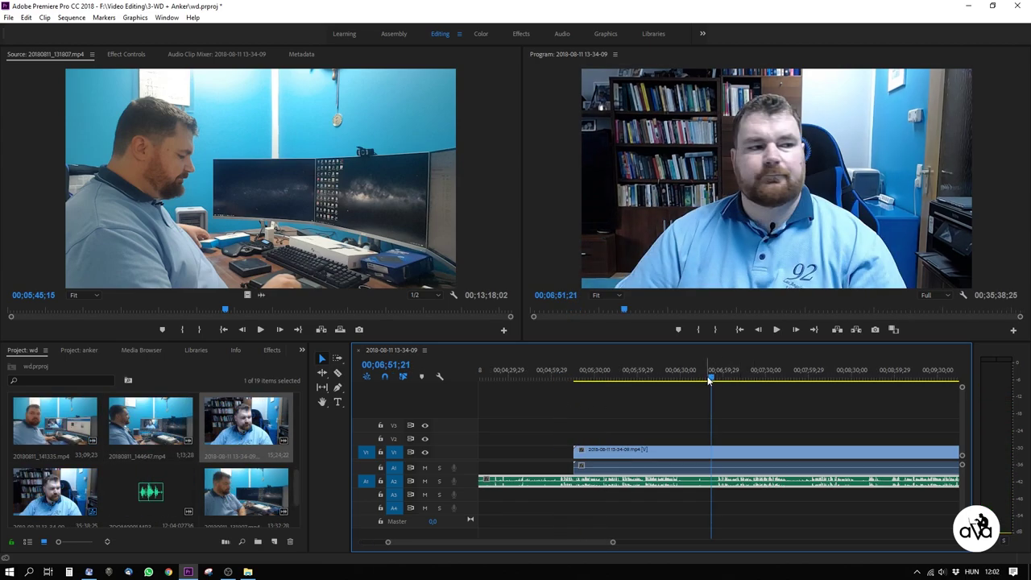
pyautogui.click(713, 379)
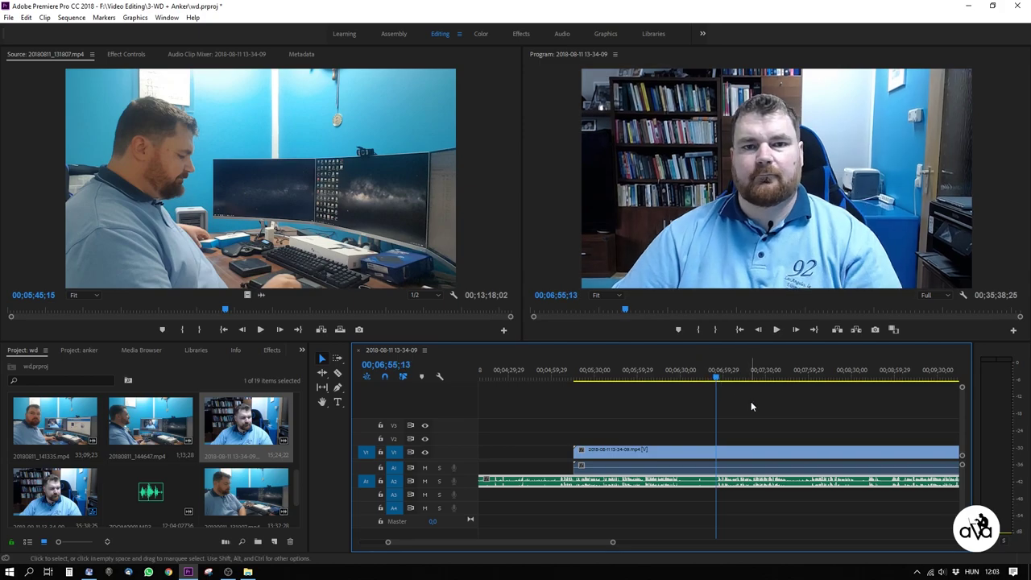
pyautogui.press('space')
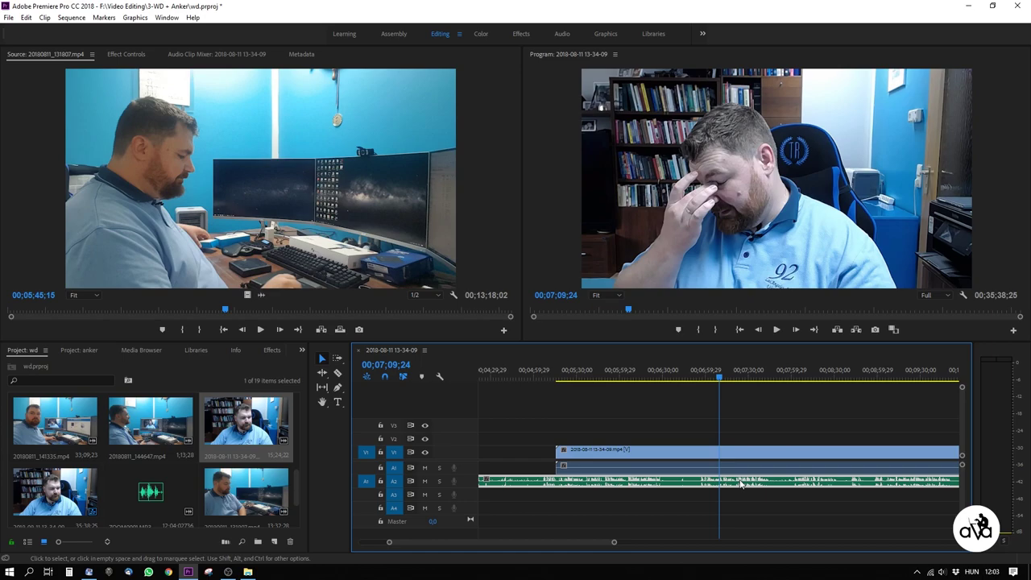
# - Replay the V1 clip against ZOOM0002.MP3 from about 06;56, 07;28 and 07;22
pyautogui.press('space')
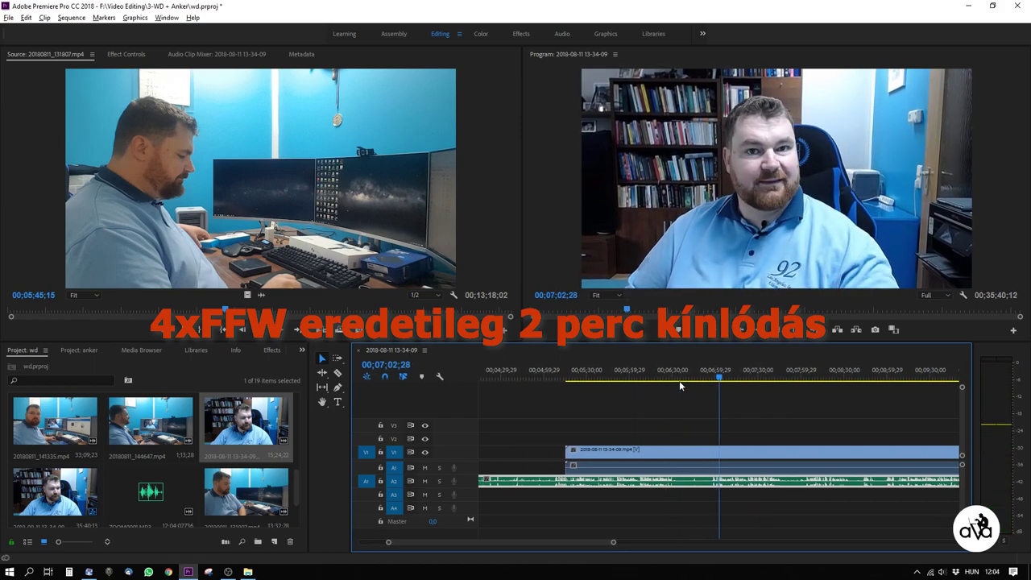
pyautogui.moveTo(679, 380); pyautogui.dragTo(706, 375)
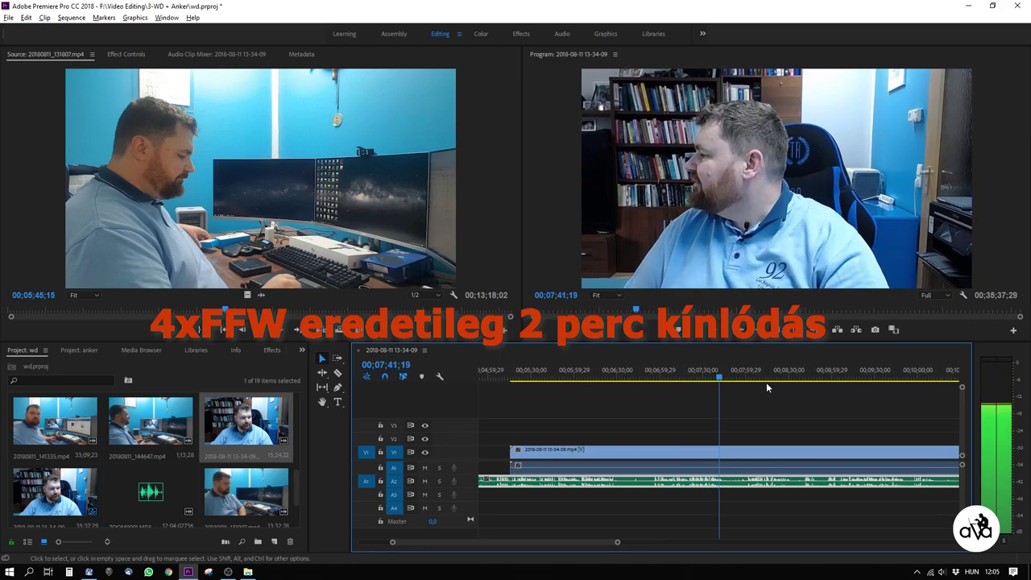
pyautogui.click(686, 377)
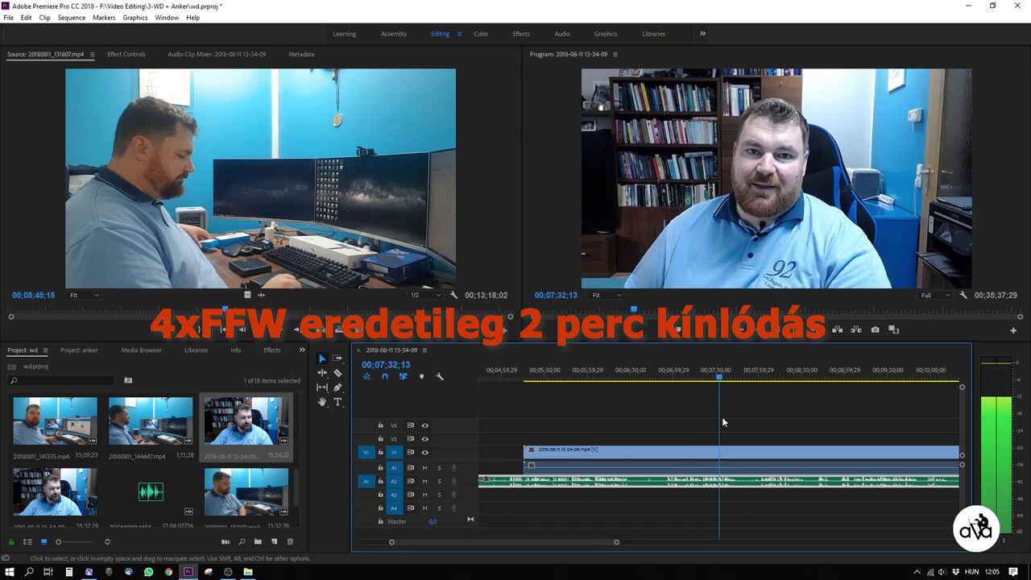
pyautogui.click(694, 373)
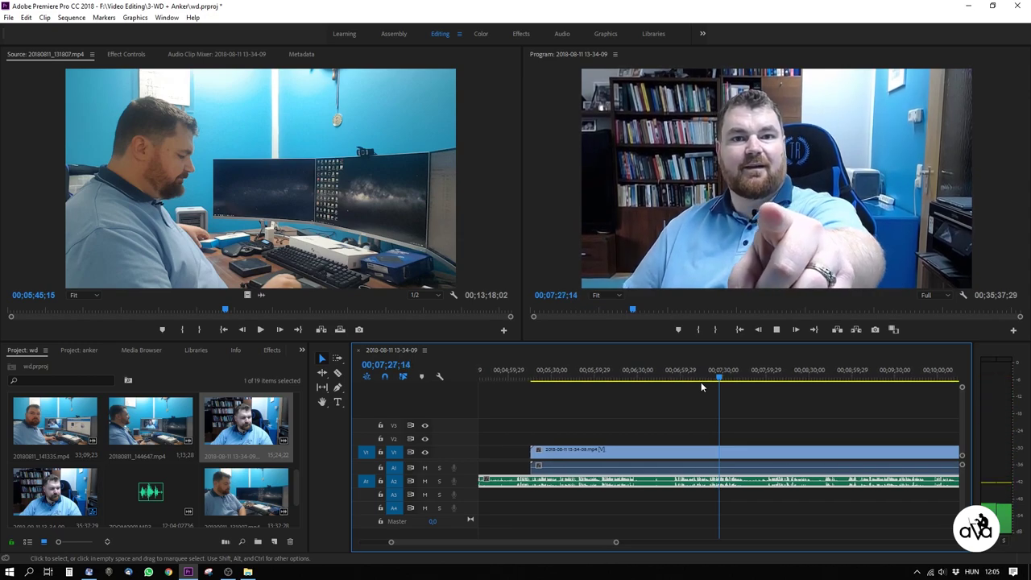
pyautogui.press('space')
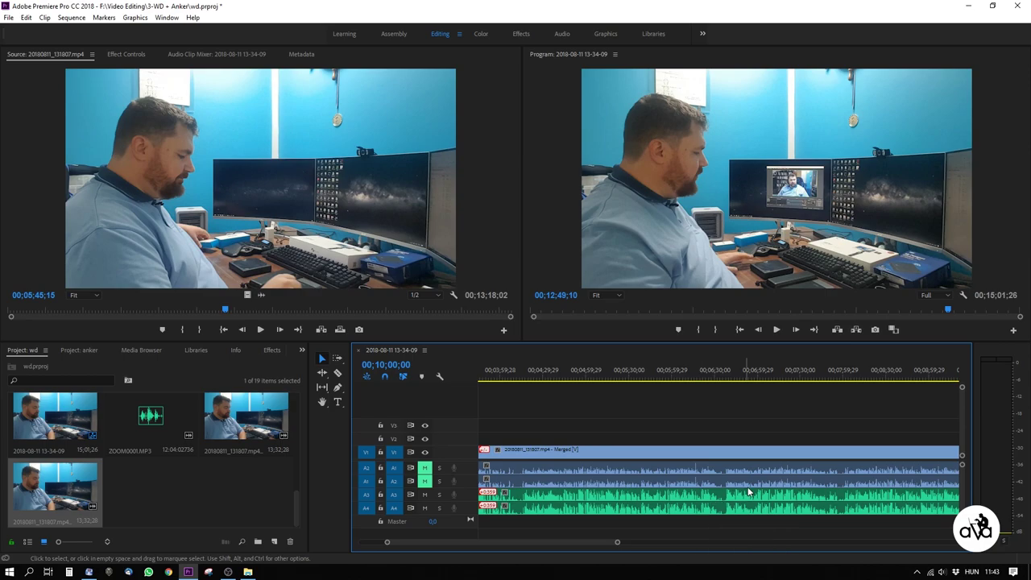
# - Play the merged 20180811_131807.mp4 clip from about 10;05
pyautogui.scroll(-6, 756, 483)
pyautogui.scroll(-2, 761, 489)
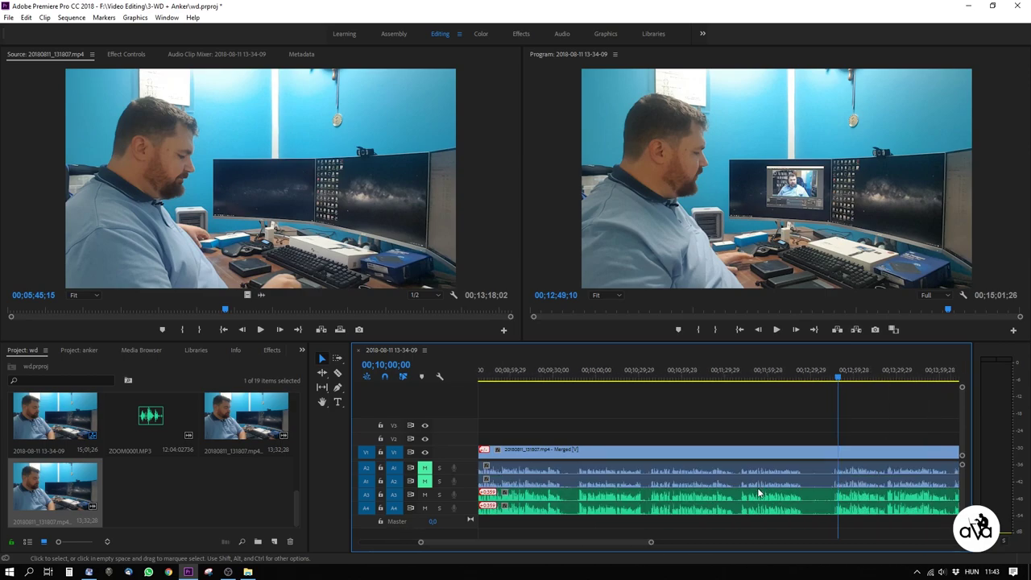
pyautogui.click(652, 372)
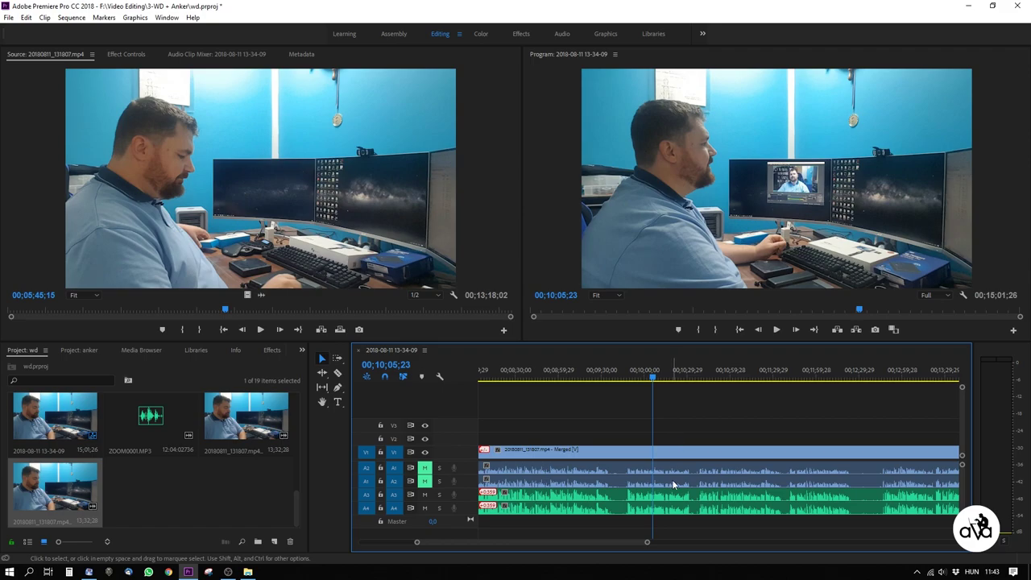
pyautogui.scroll(2, 593, 499)
pyautogui.press('space')
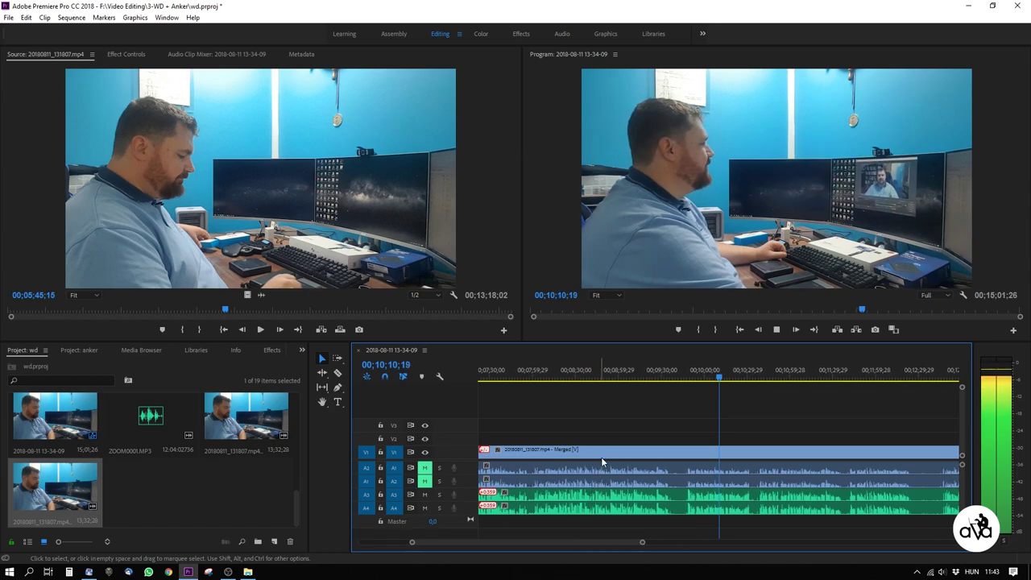
pyautogui.press('space')
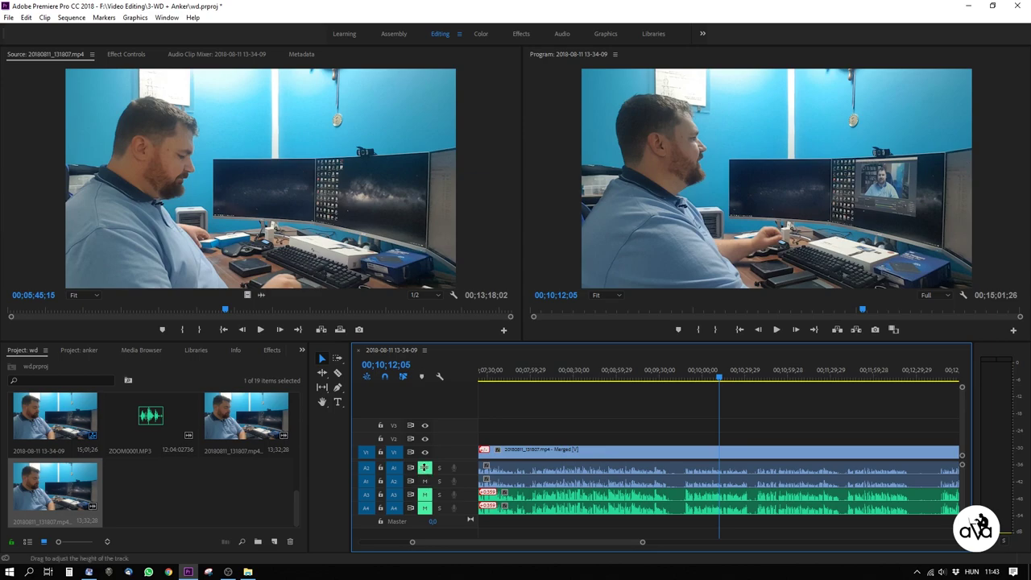
pyautogui.press('space')
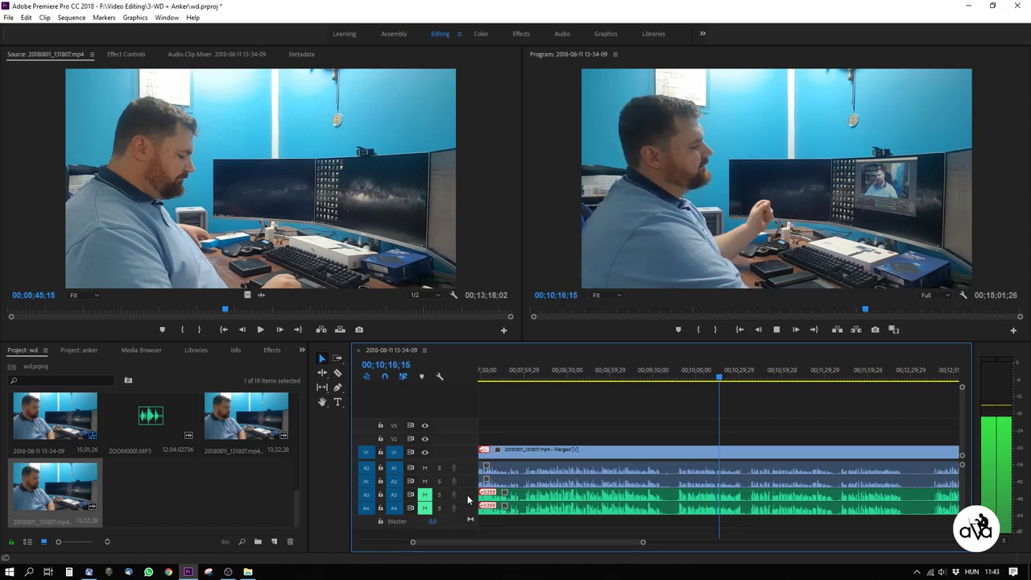
# - Unmute audio tracks A3 and A4, mute A1 and A2, then stop playback
pyautogui.click(425, 494)
pyautogui.click(424, 507)
pyautogui.click(424, 481)
pyautogui.click(425, 467)
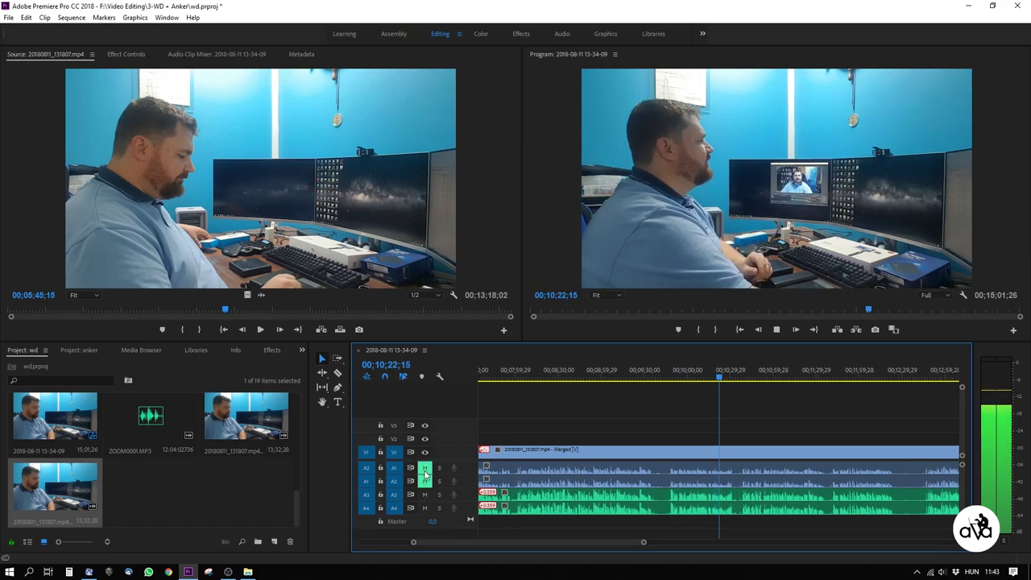
pyautogui.press('space')
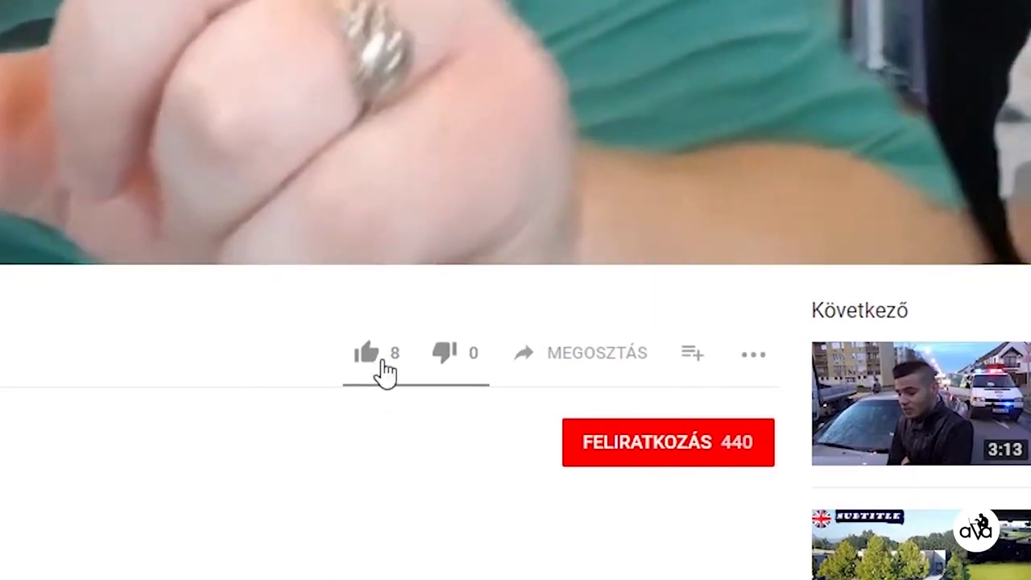
# - Like the video, subscribe to the channel, and bring up the Share dialog
pyautogui.click(555, 549)
pyautogui.click(628, 464)
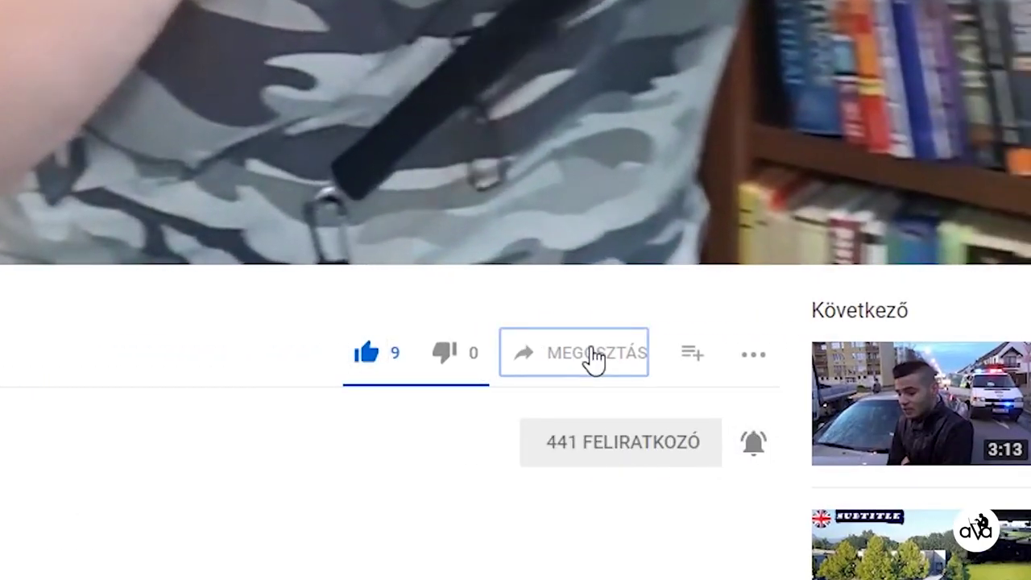
pyautogui.click(594, 358)
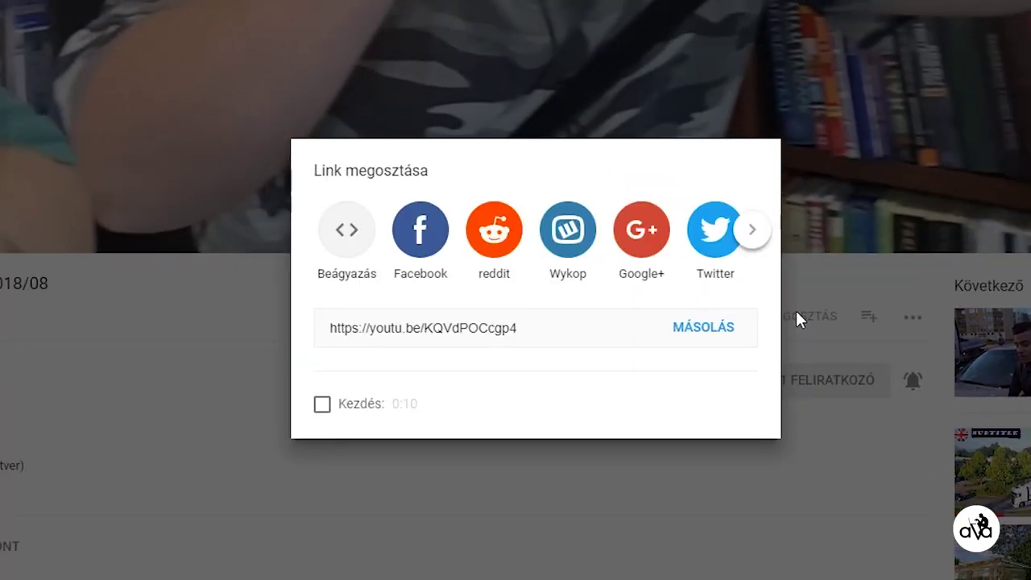